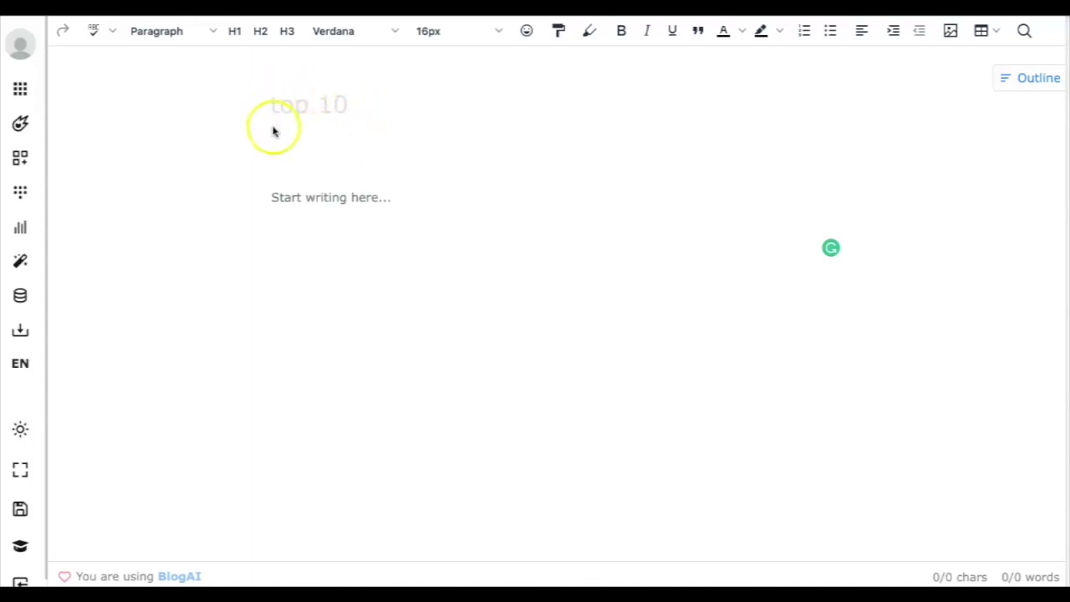
Step: Open the Frameworks library beside the empty document
{"action": "left_click", "coordinate": [175, 144]}
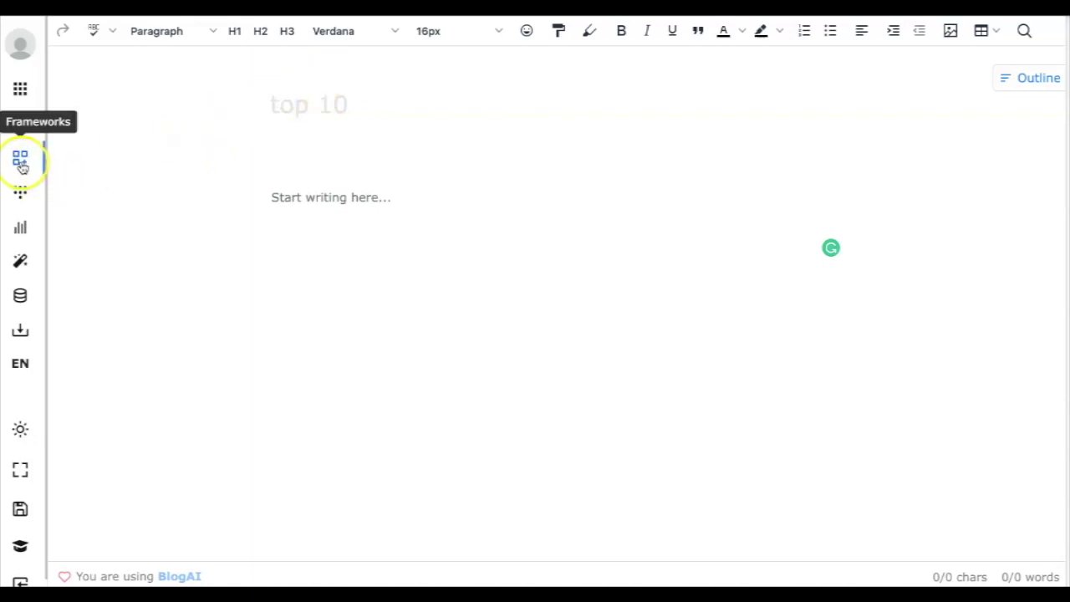
{"action": "left_click", "coordinate": [20, 161]}
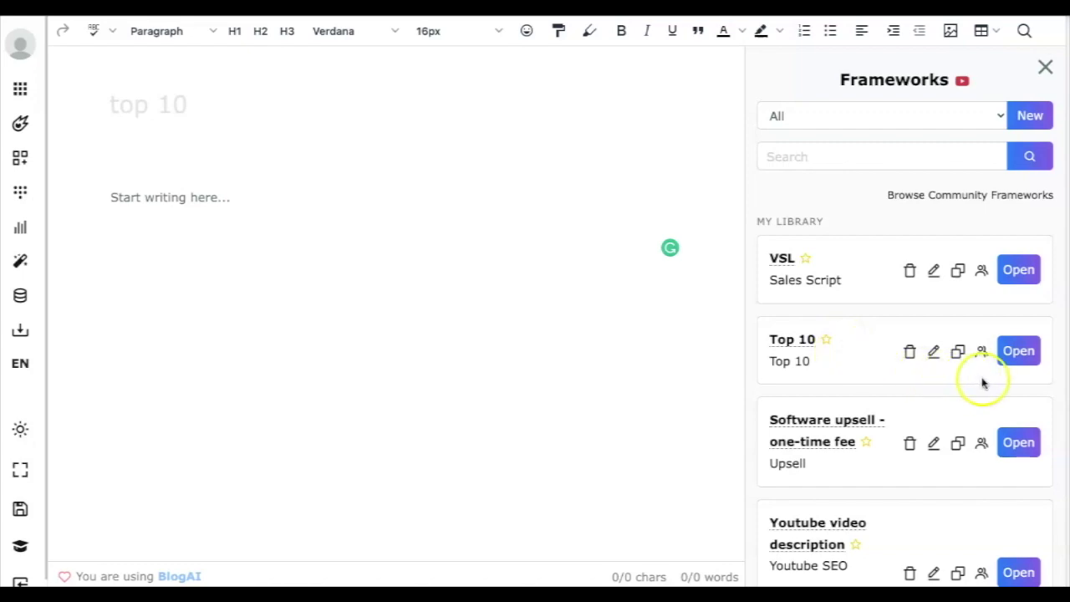
Step: Open the Top 10 framework, fill the example name 'Top 10 foods in the world', and generate
{"action": "left_click", "coordinate": [1016, 358]}
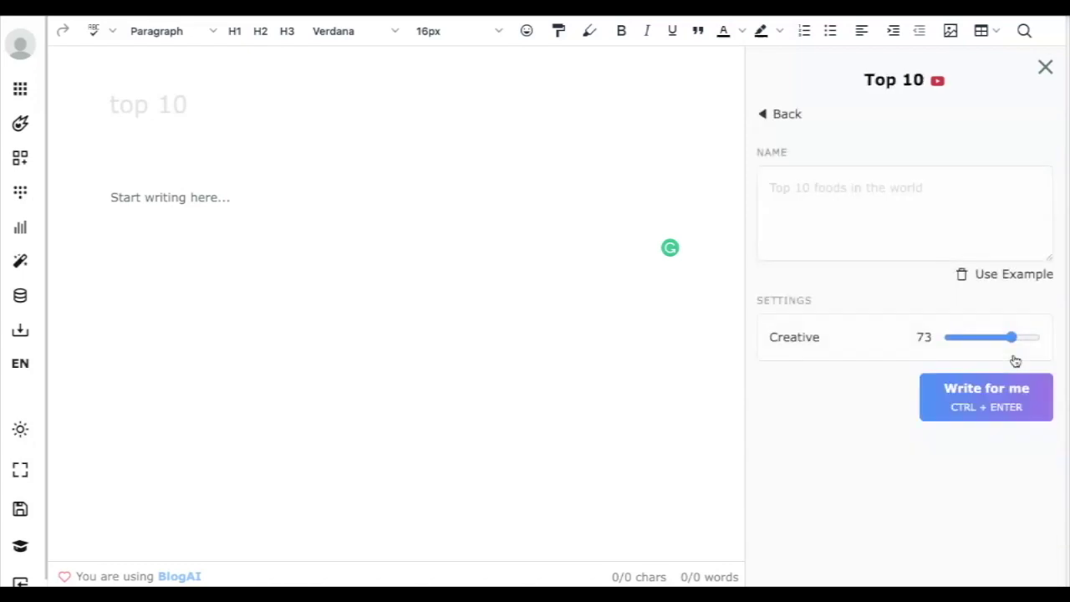
{"action": "left_click", "coordinate": [1001, 286]}
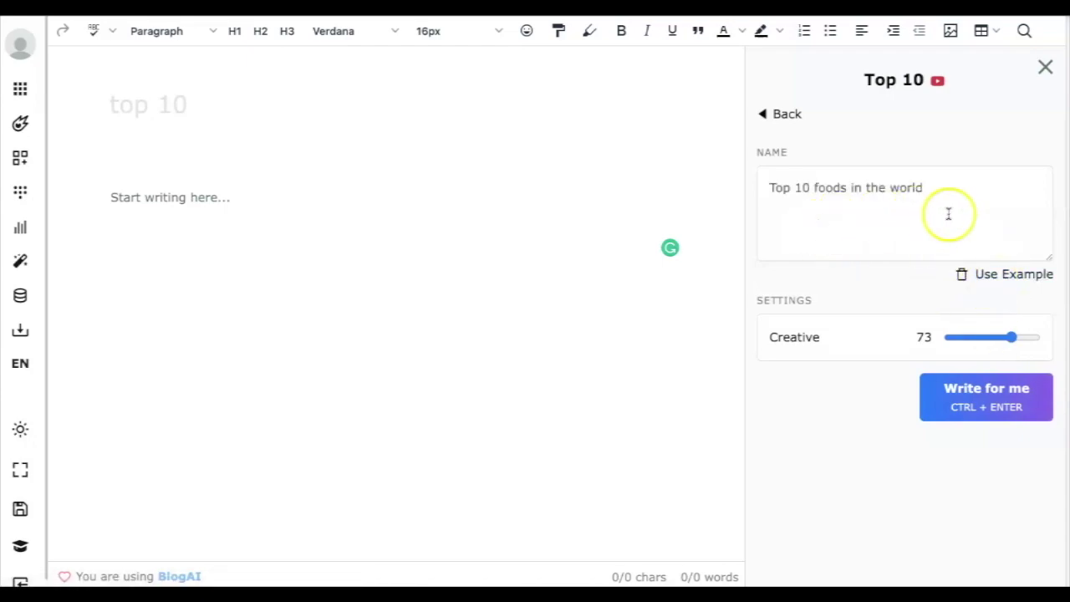
{"action": "left_click", "coordinate": [970, 400]}
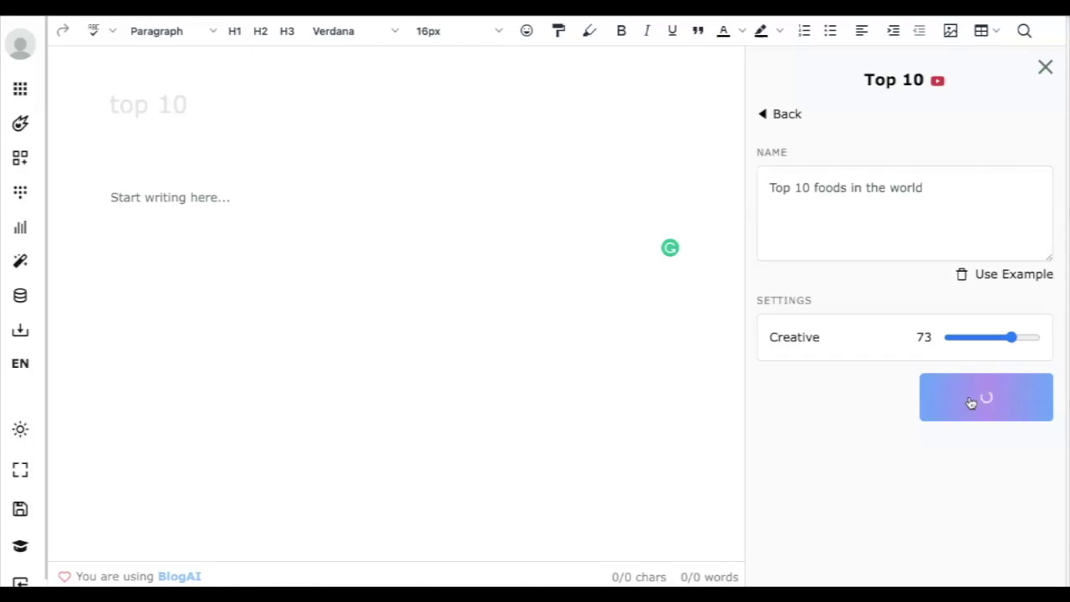
Step: Review the generated foods list from #1: Pizza down to #10: Ice Cream
{"action": "left_click", "coordinate": [946, 444]}
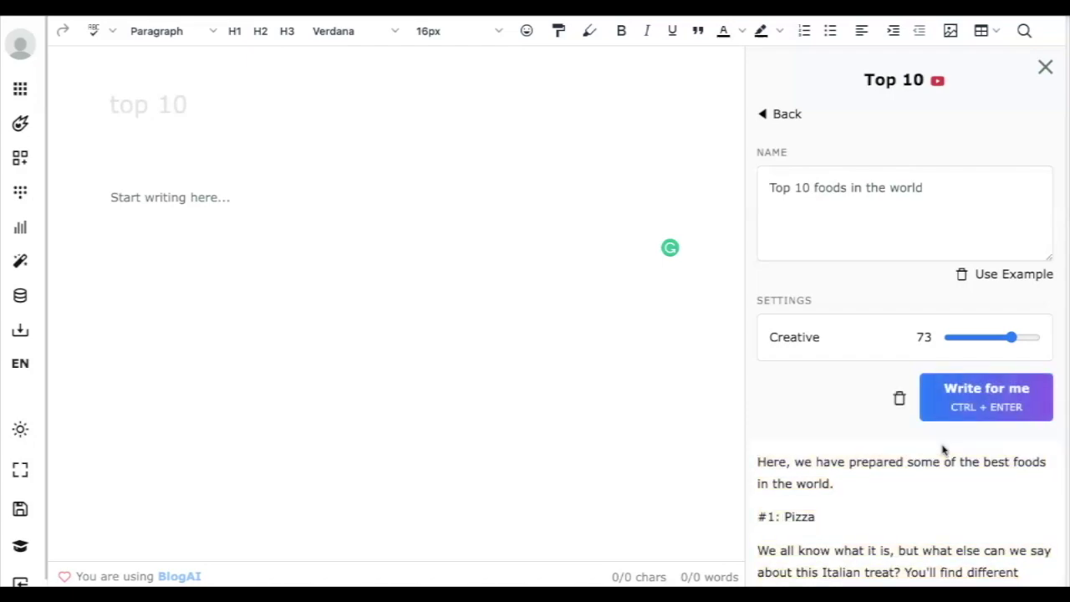
{"action": "scroll", "coordinate": [943, 450], "scroll_direction": "down", "scroll_amount": 3}
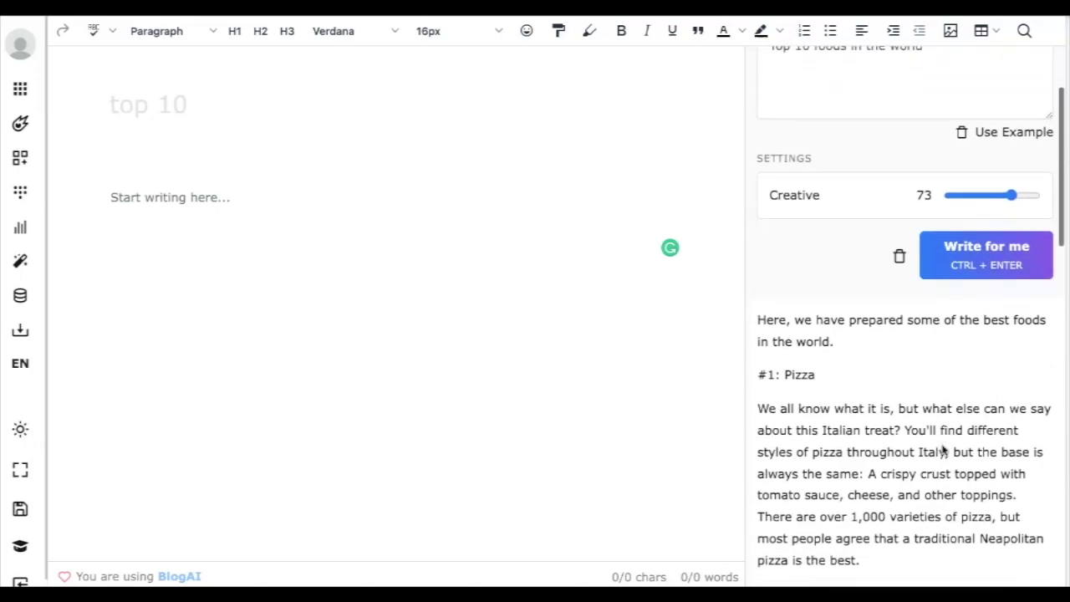
{"action": "scroll", "coordinate": [944, 435], "scroll_direction": "up", "scroll_amount": 2}
{"action": "scroll", "coordinate": [863, 408], "scroll_direction": "down", "scroll_amount": 2}
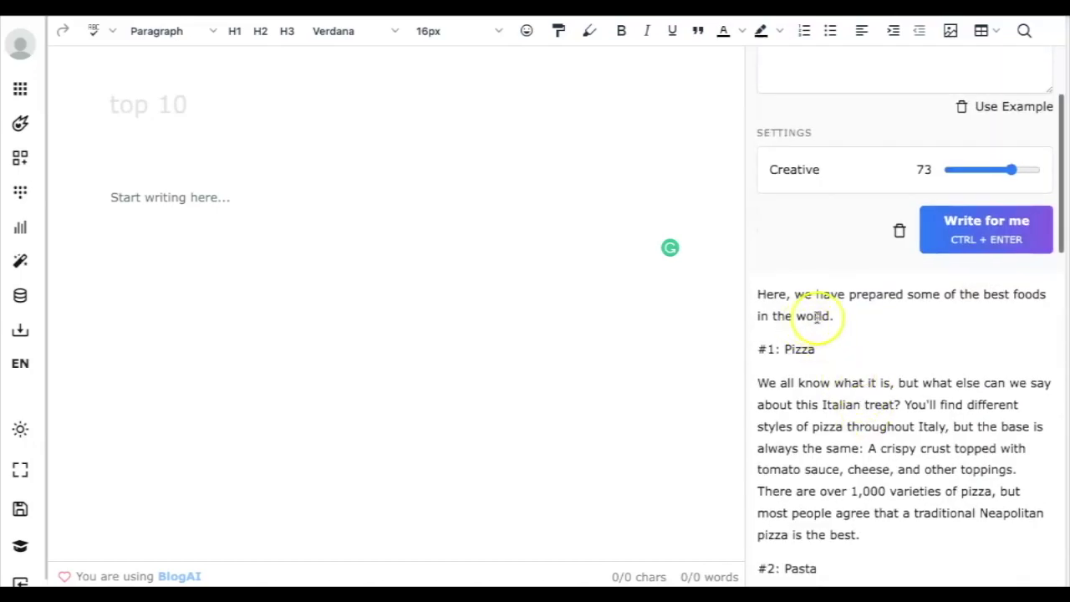
{"action": "scroll", "coordinate": [833, 365], "scroll_direction": "down", "scroll_amount": 1}
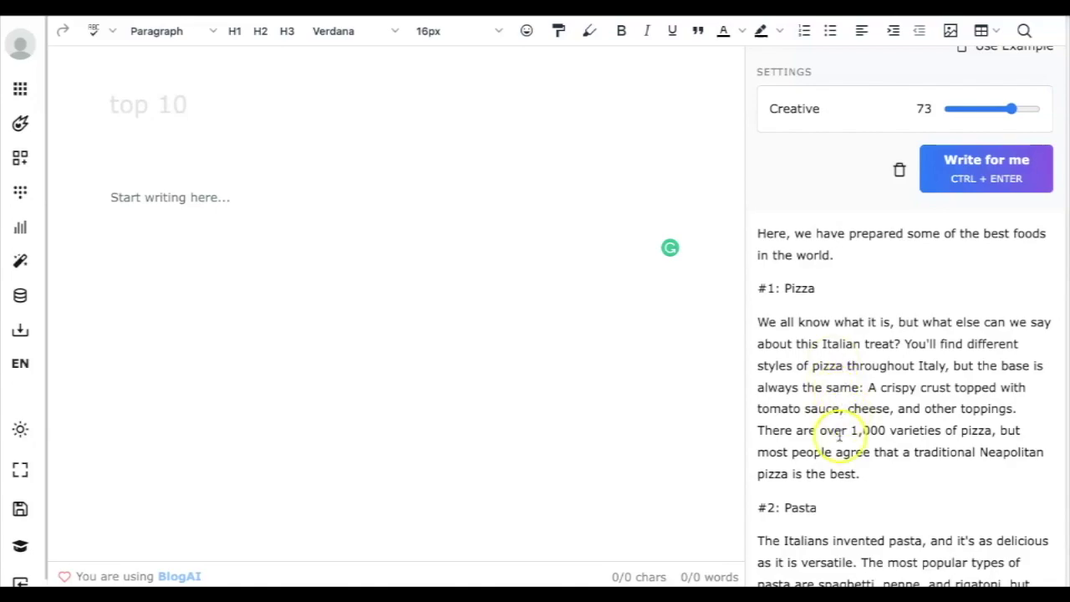
{"action": "scroll", "coordinate": [839, 435], "scroll_direction": "down", "scroll_amount": 3}
{"action": "scroll", "coordinate": [840, 435], "scroll_direction": "down", "scroll_amount": 8}
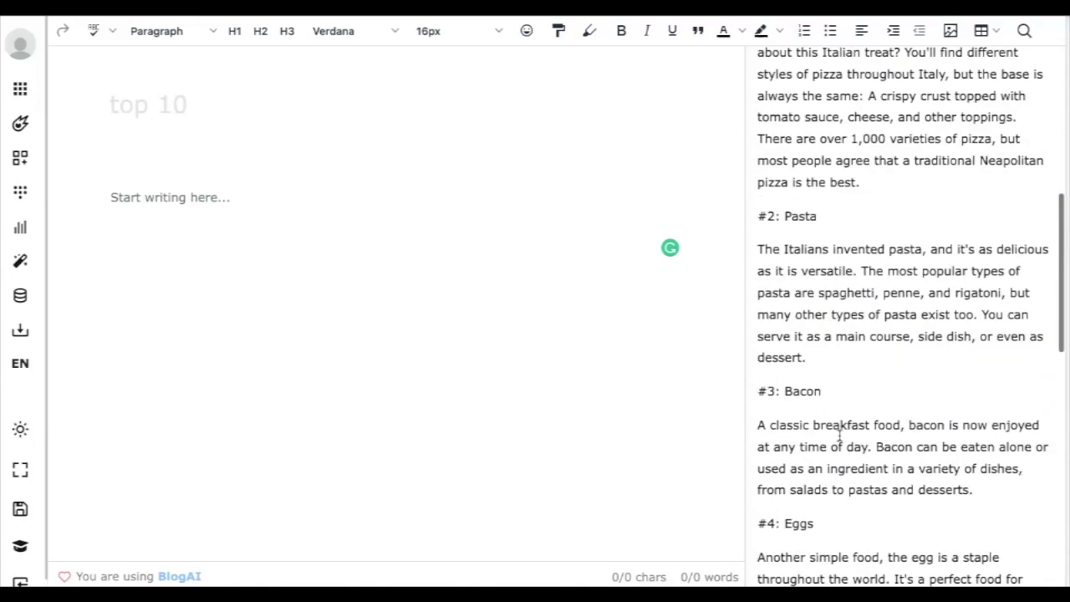
{"action": "scroll", "coordinate": [840, 435], "scroll_direction": "down", "scroll_amount": 6}
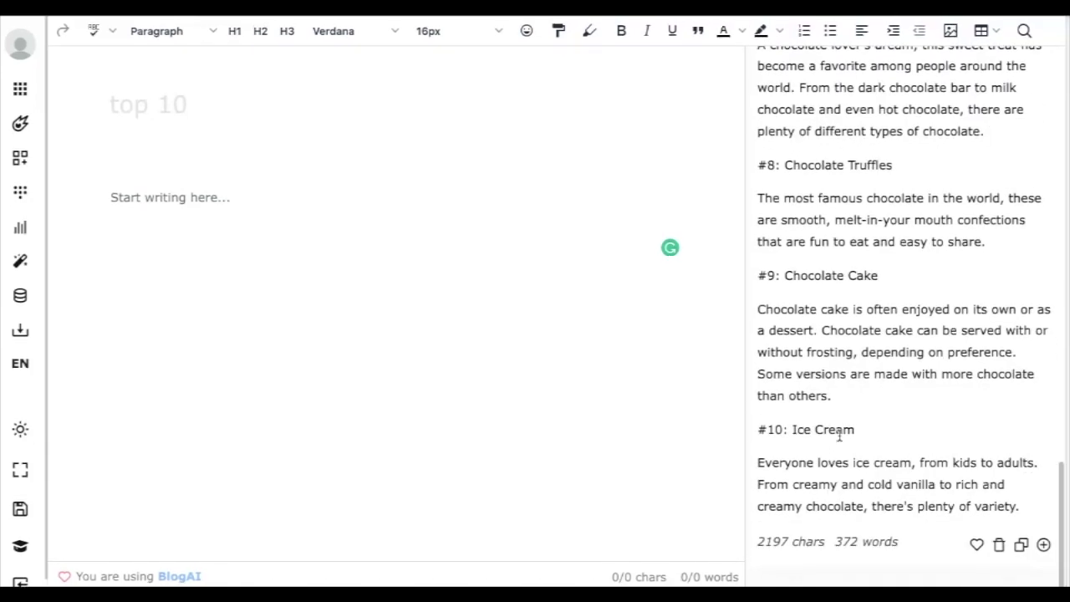
{"action": "scroll", "coordinate": [840, 434], "scroll_direction": "up", "scroll_amount": 15}
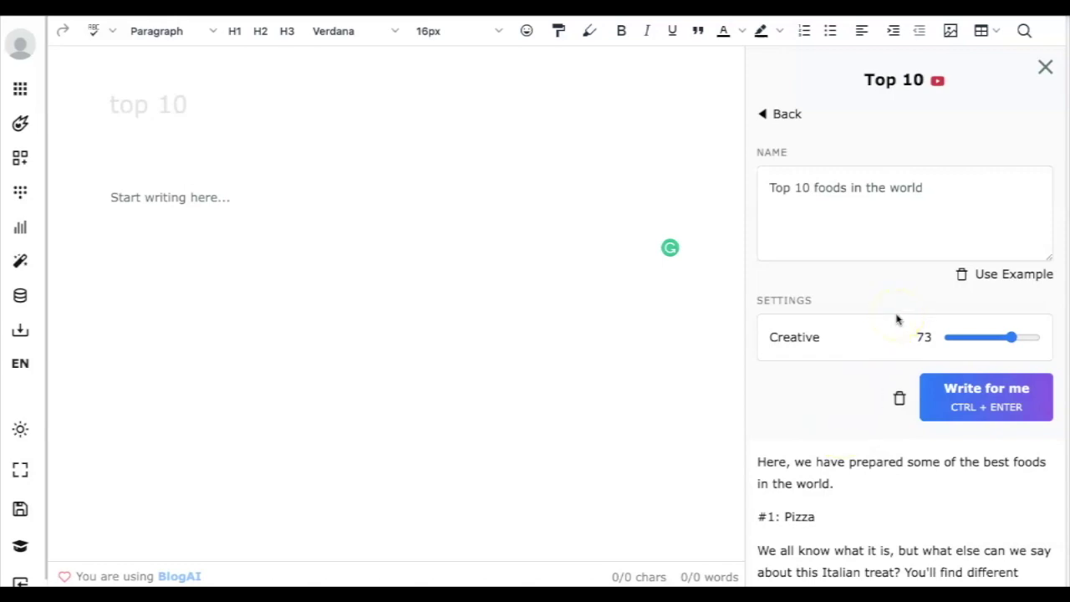
Step: Change the name to 'Top 10 mountains in the world' and generate the mountains list
{"action": "left_click", "coordinate": [816, 189]}
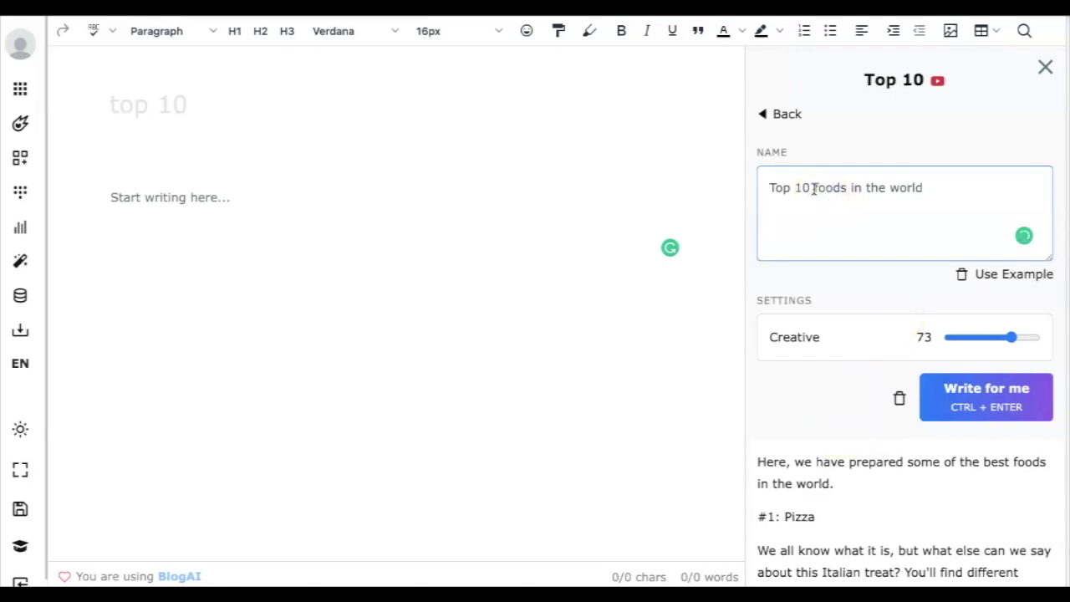
{"action": "key", "text": "shift+End"}
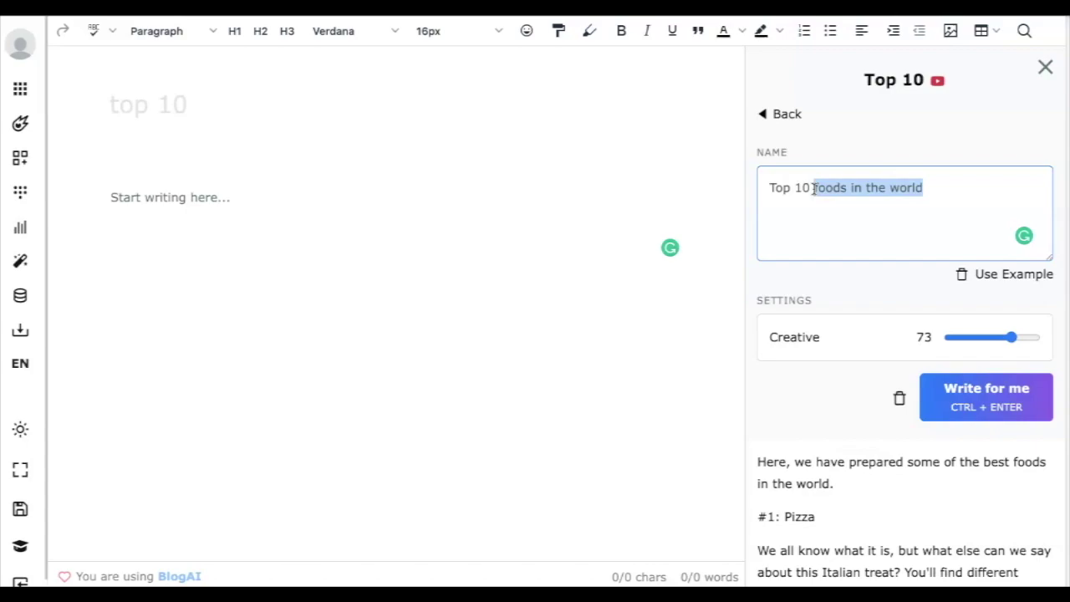
{"action": "type", "text": "mountains"}
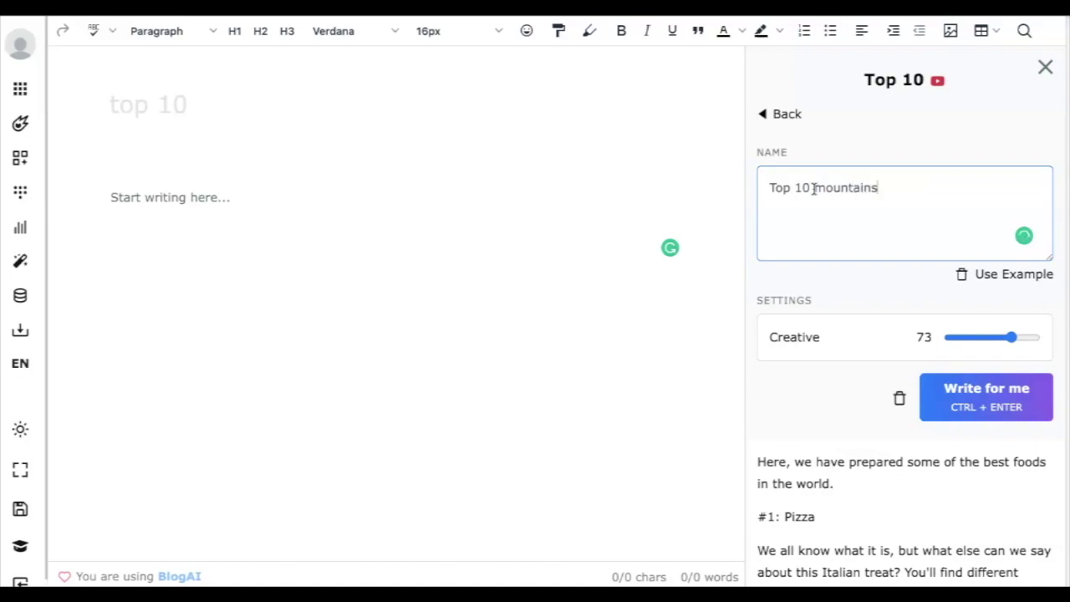
{"action": "type", "text": " in the world"}
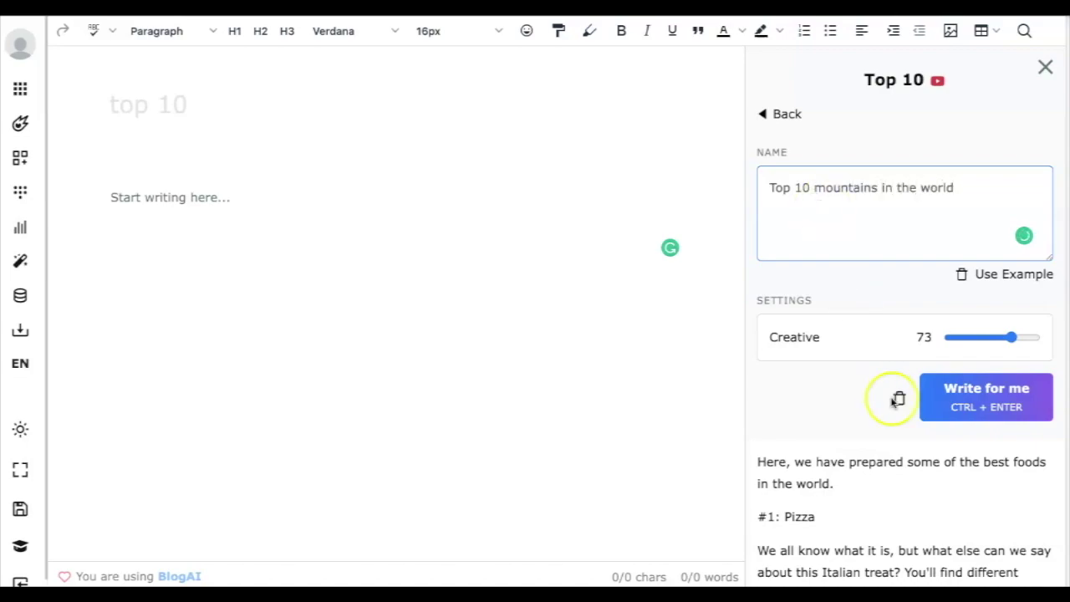
{"action": "left_click", "coordinate": [983, 408]}
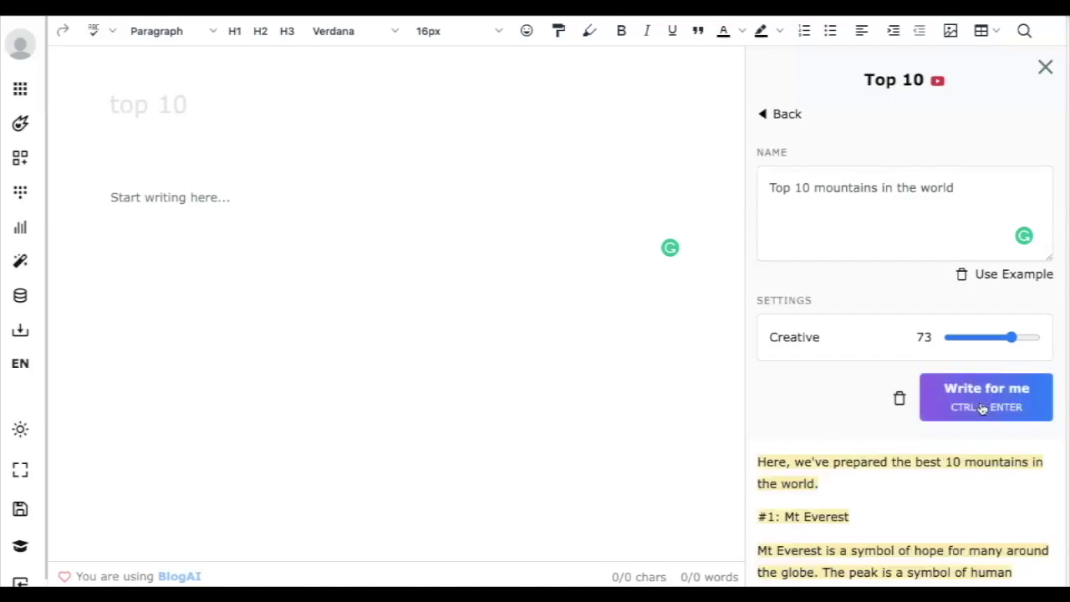
{"action": "scroll", "coordinate": [917, 489], "scroll_direction": "down", "scroll_amount": 3}
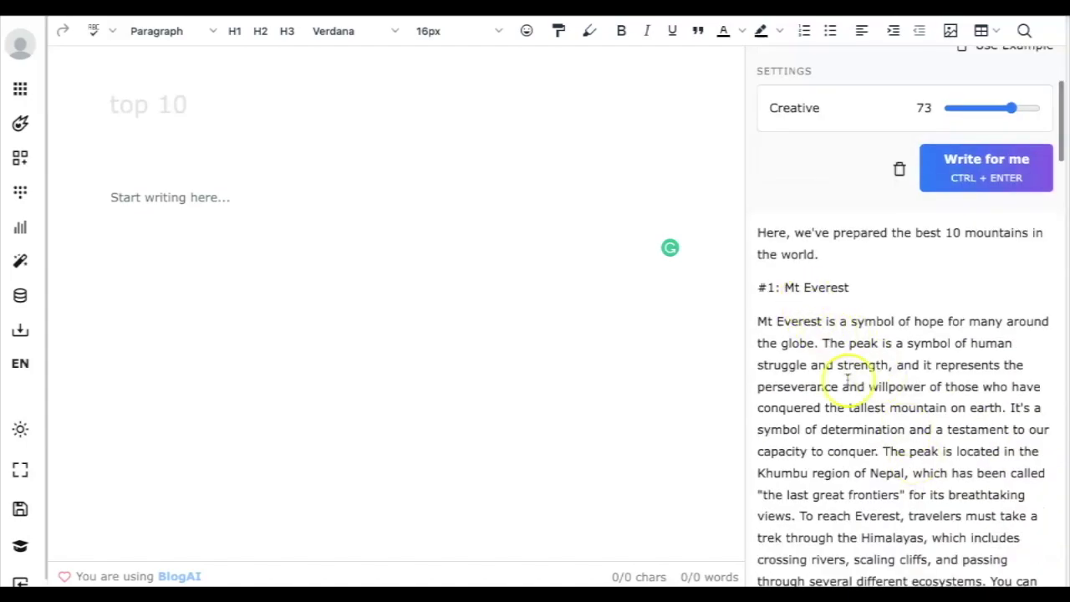
{"action": "scroll", "coordinate": [848, 380], "scroll_direction": "down", "scroll_amount": 2}
{"action": "scroll", "coordinate": [848, 380], "scroll_direction": "down", "scroll_amount": 1}
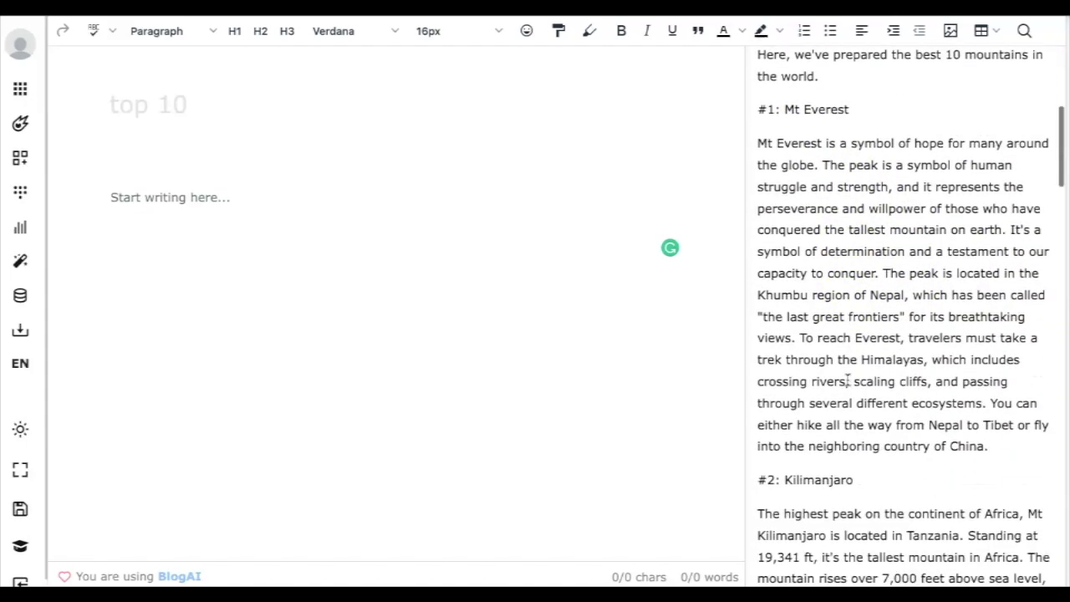
{"action": "scroll", "coordinate": [847, 381], "scroll_direction": "down", "scroll_amount": 2}
{"action": "scroll", "coordinate": [811, 406], "scroll_direction": "down", "scroll_amount": 1}
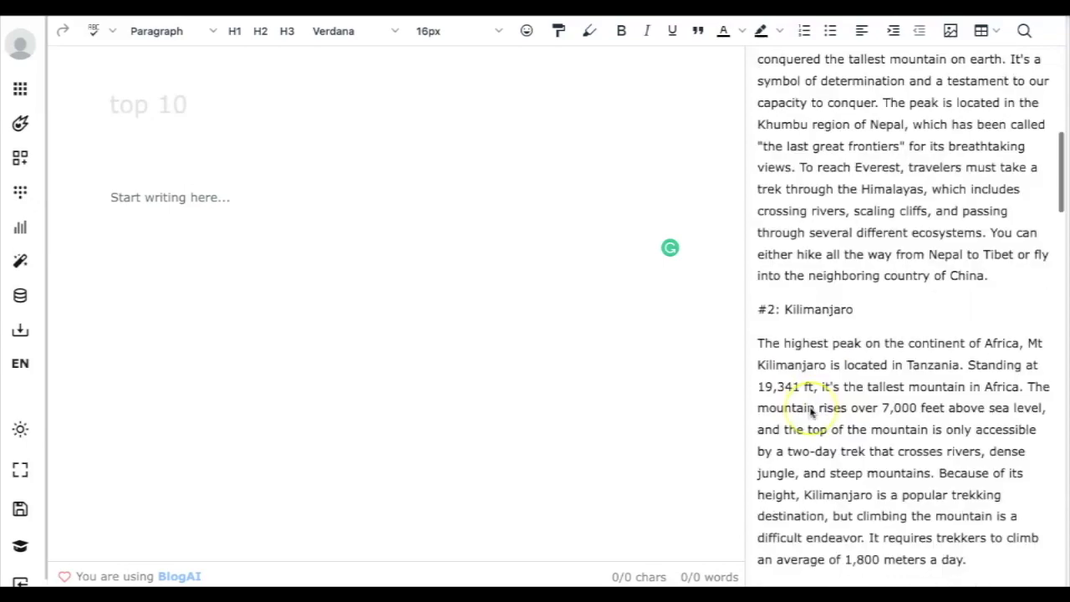
{"action": "scroll", "coordinate": [812, 410], "scroll_direction": "down", "scroll_amount": 2}
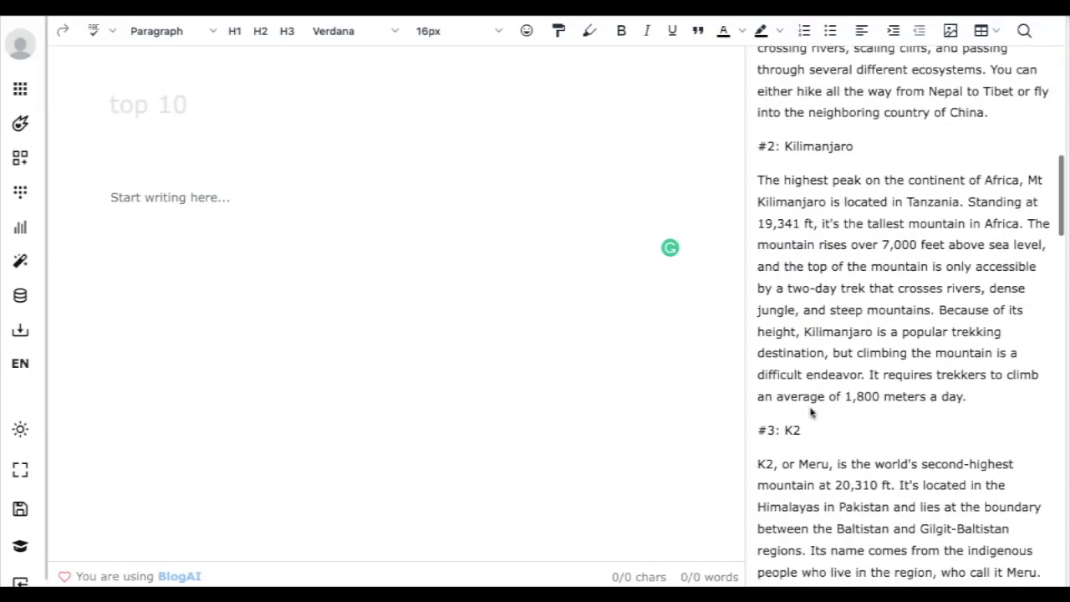
{"action": "scroll", "coordinate": [811, 412], "scroll_direction": "down", "scroll_amount": 2}
{"action": "scroll", "coordinate": [811, 412], "scroll_direction": "down", "scroll_amount": 3}
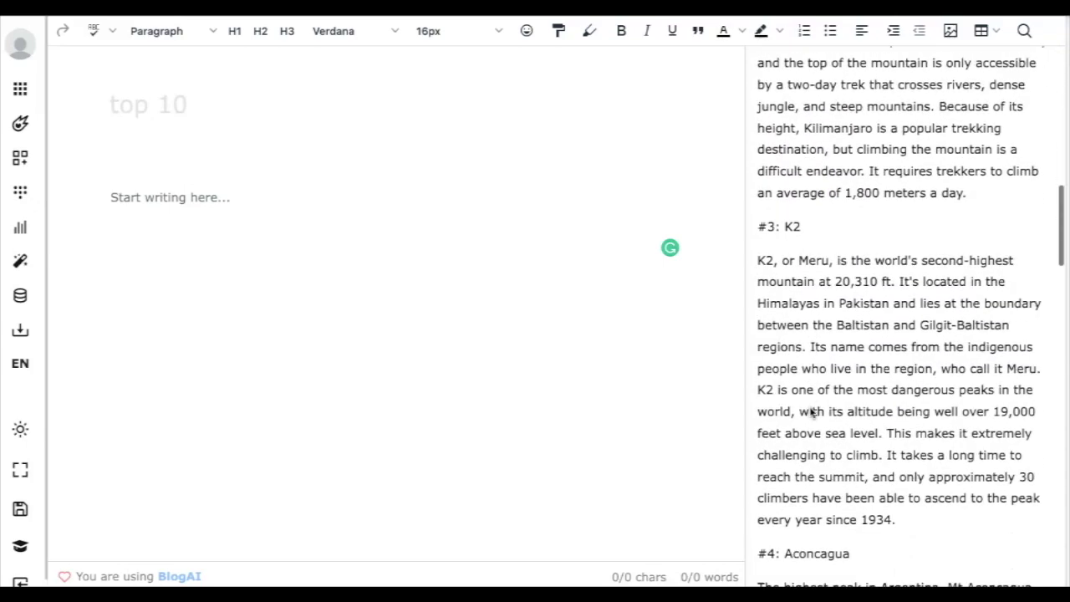
{"action": "scroll", "coordinate": [811, 412], "scroll_direction": "down", "scroll_amount": 9}
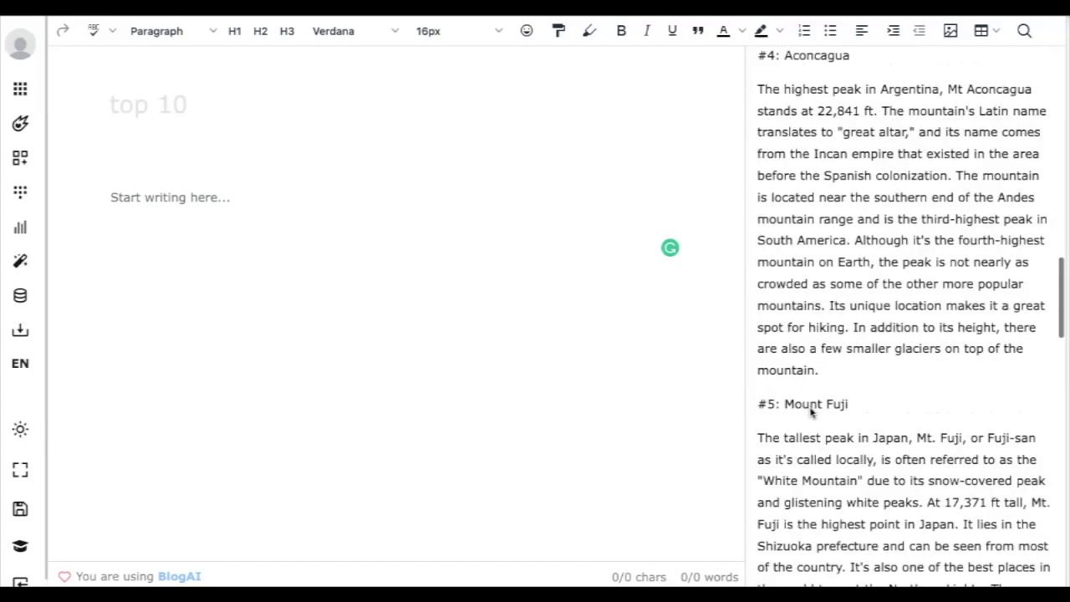
{"action": "scroll", "coordinate": [812, 413], "scroll_direction": "down", "scroll_amount": 3}
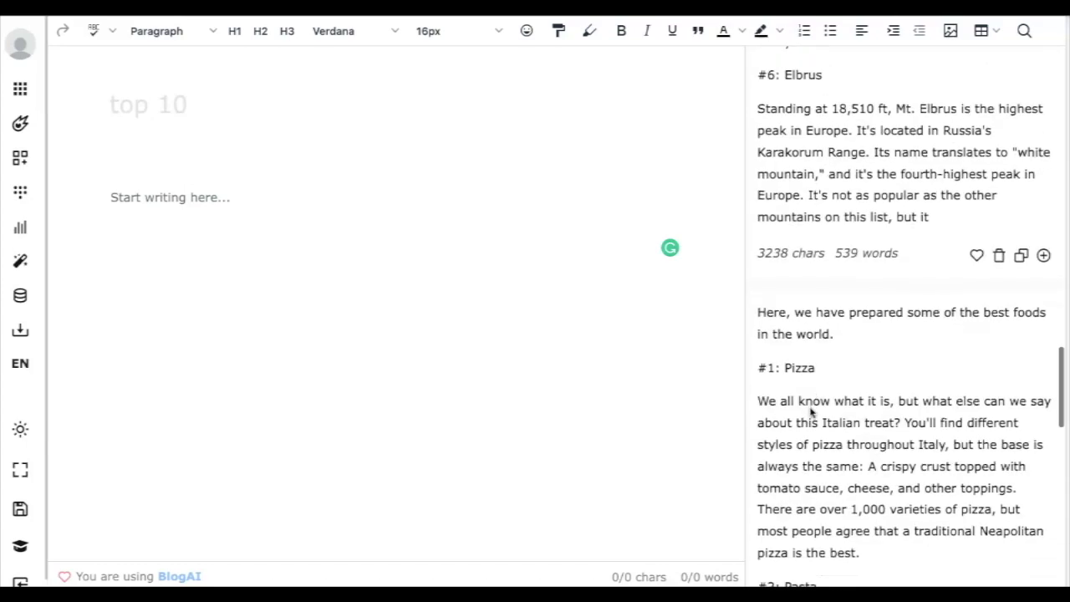
{"action": "scroll", "coordinate": [812, 411], "scroll_direction": "up", "scroll_amount": 1}
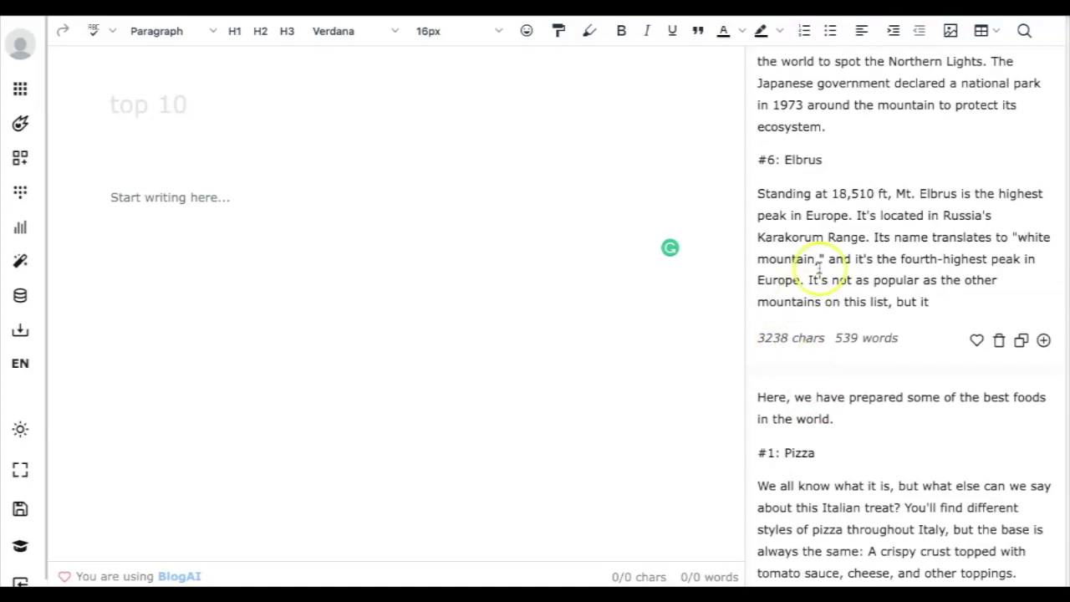
{"action": "scroll", "coordinate": [834, 351], "scroll_direction": "down", "scroll_amount": 2}
{"action": "scroll", "coordinate": [834, 351], "scroll_direction": "down", "scroll_amount": 10}
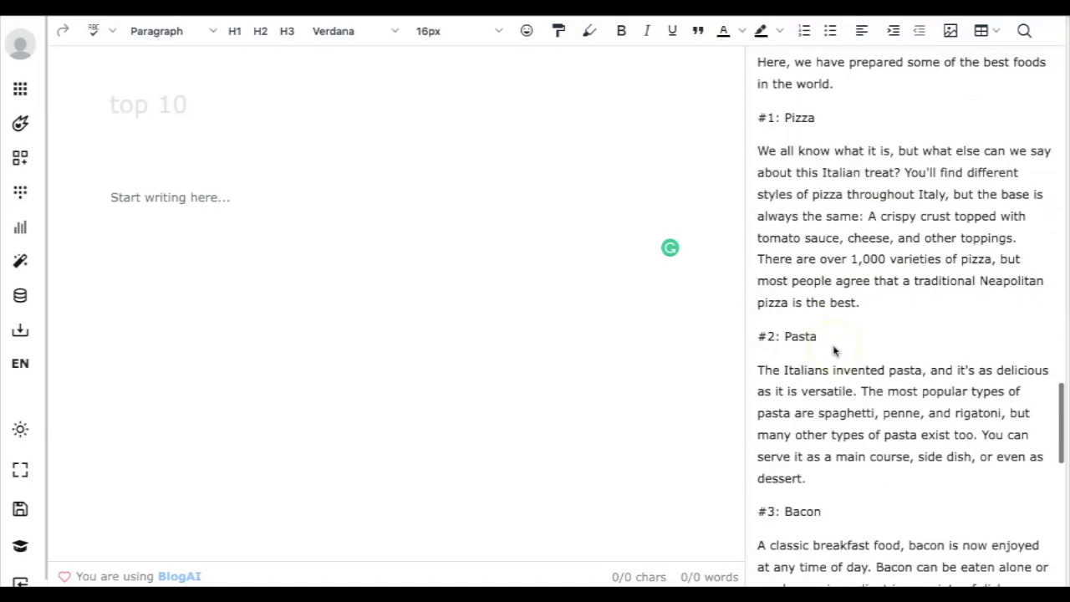
{"action": "scroll", "coordinate": [834, 351], "scroll_direction": "up", "scroll_amount": 20}
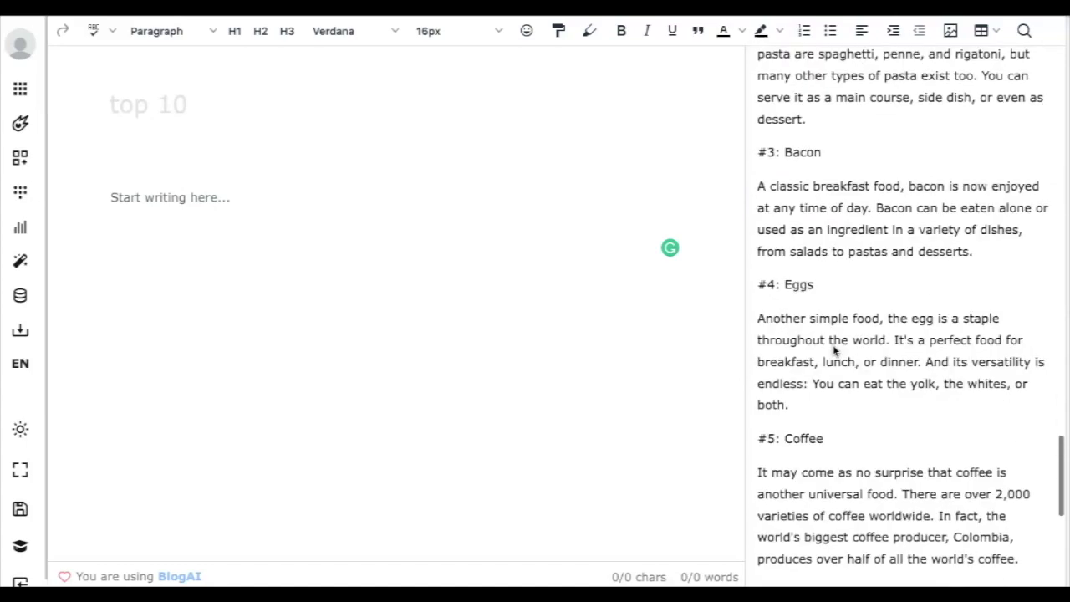